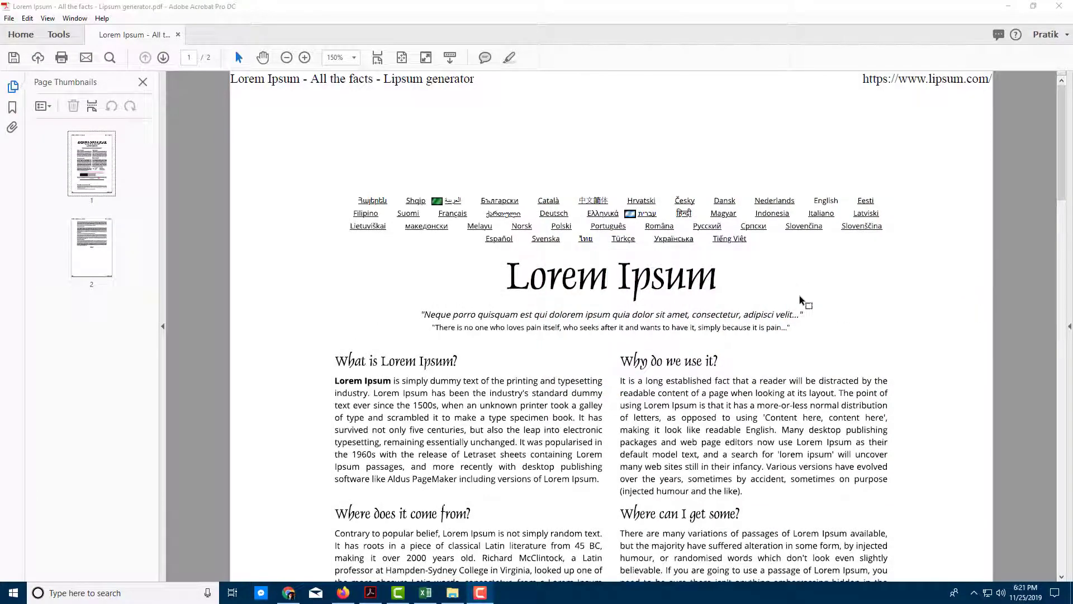
Insert a blank page before page 1 using the first thumbnail's Insert Pages menu
scroll(518, 250, down, 15)
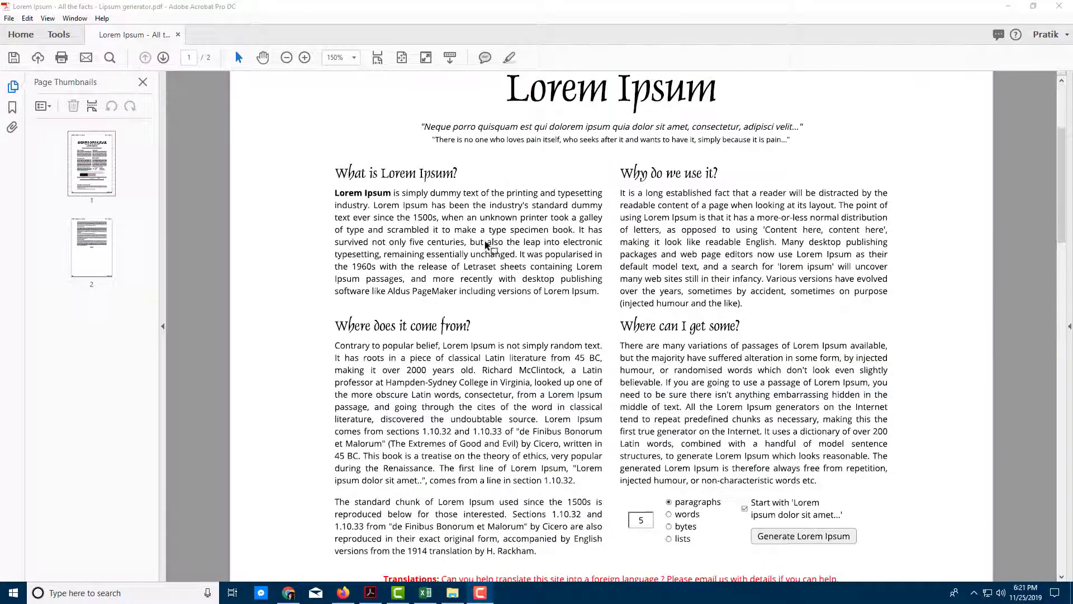
scroll(520, 258, up, 10)
scroll(520, 259, up, 4)
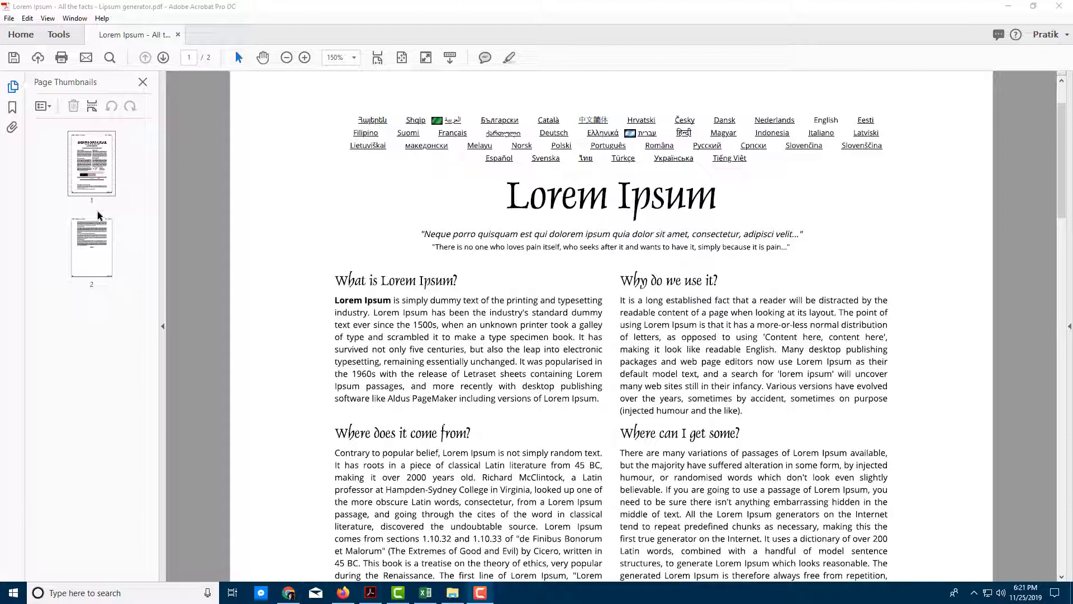
click(108, 154)
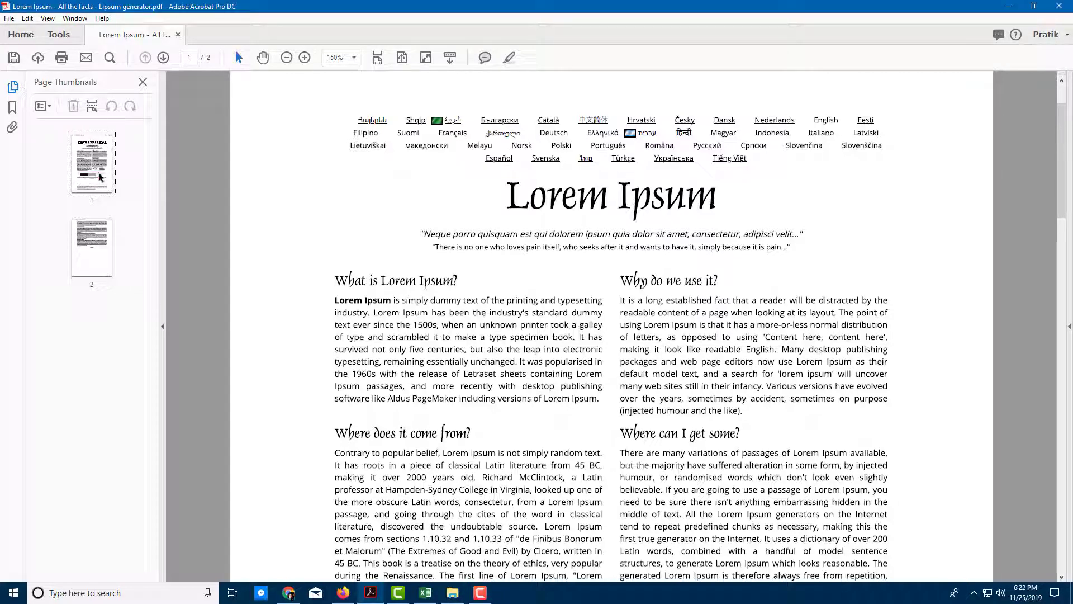
right_click(90, 154)
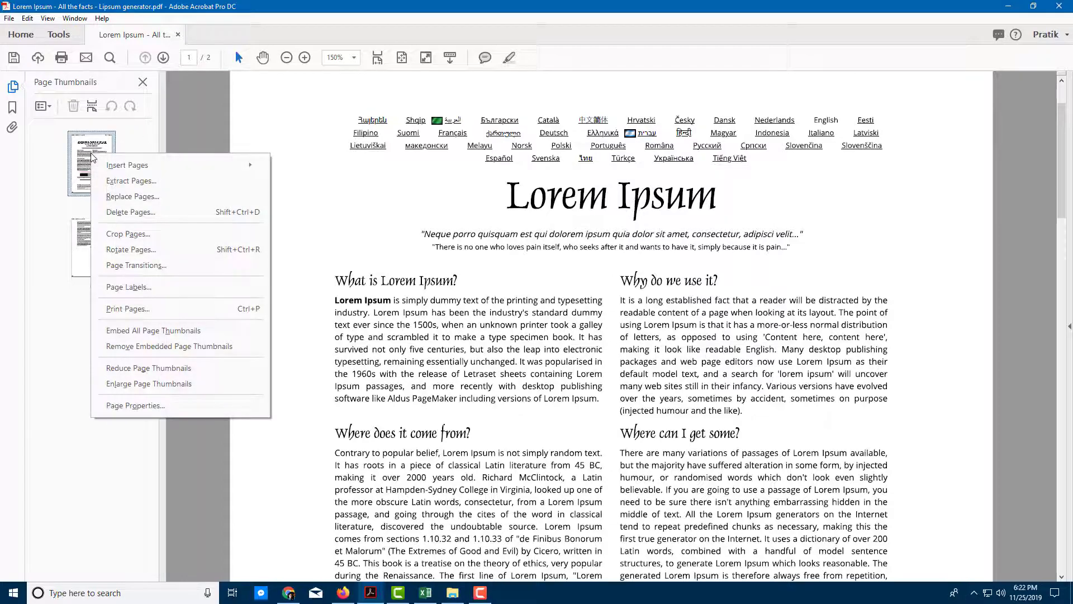
mouse_move(134, 169)
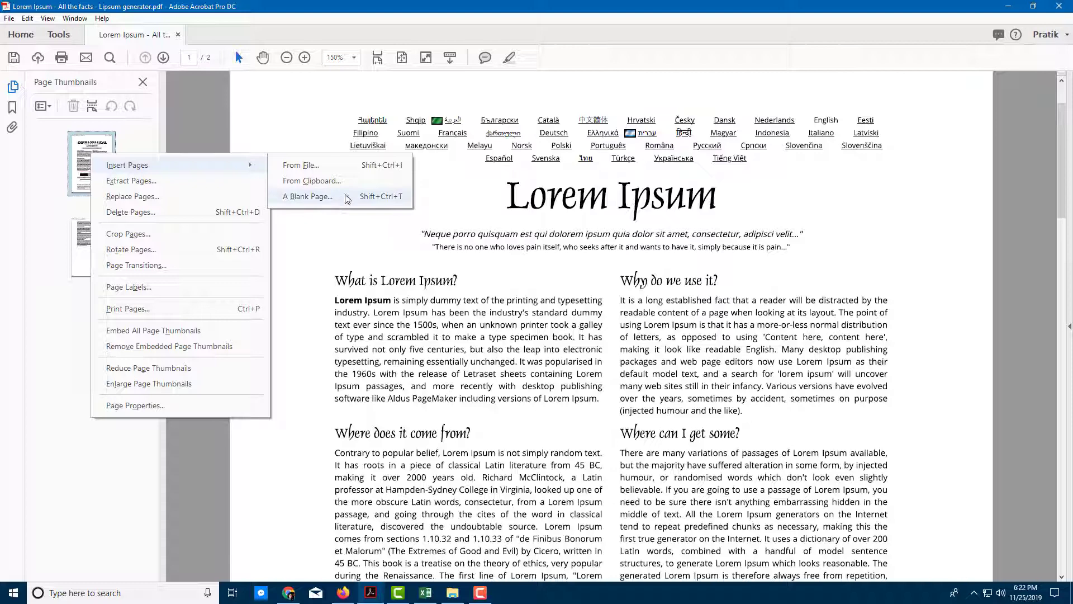
click(306, 202)
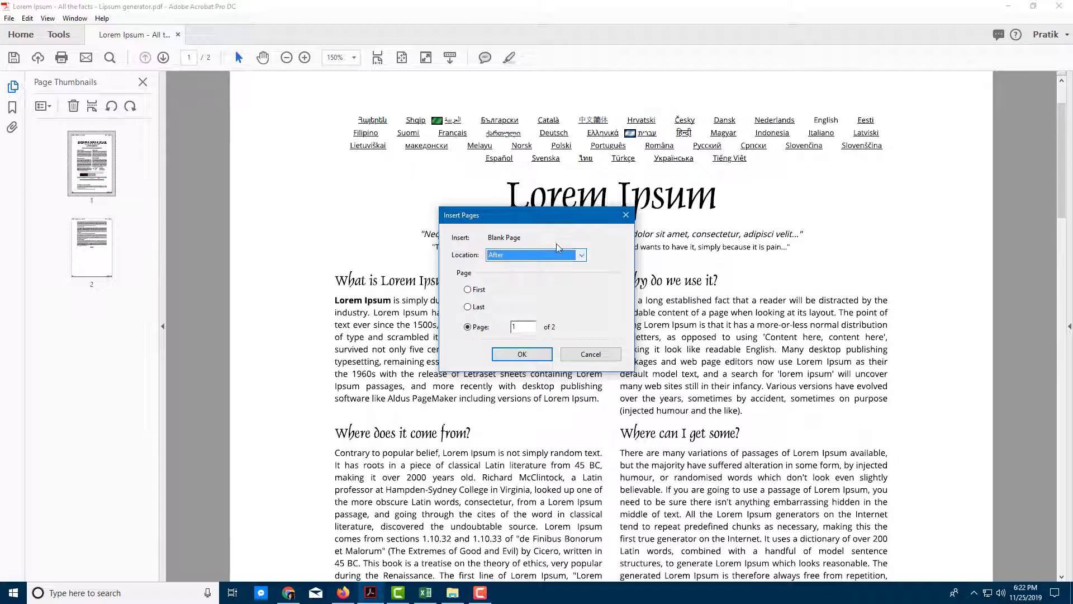
click(504, 261)
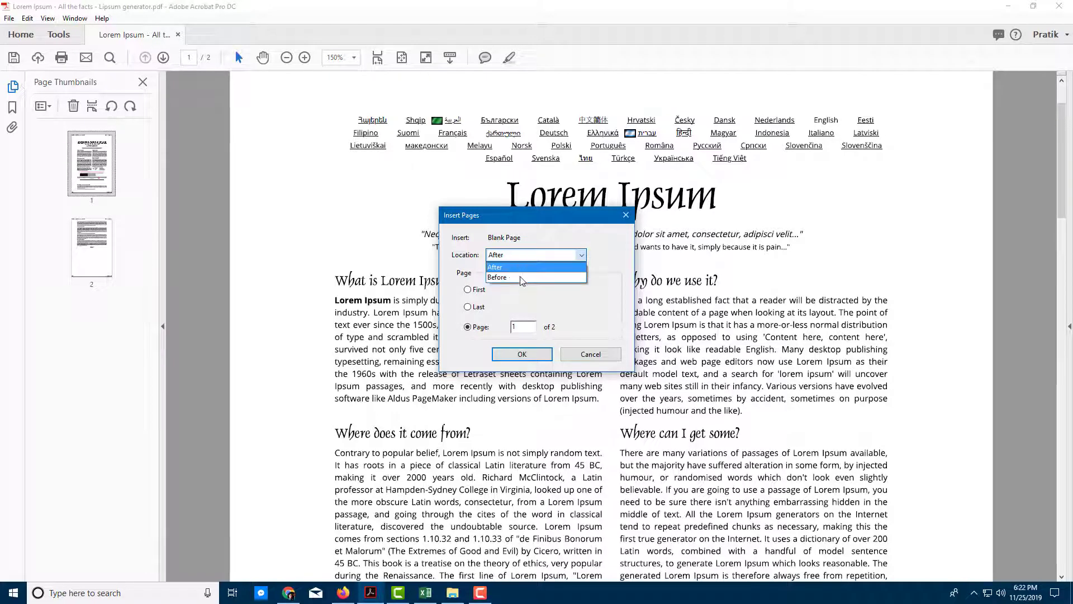
click(499, 277)
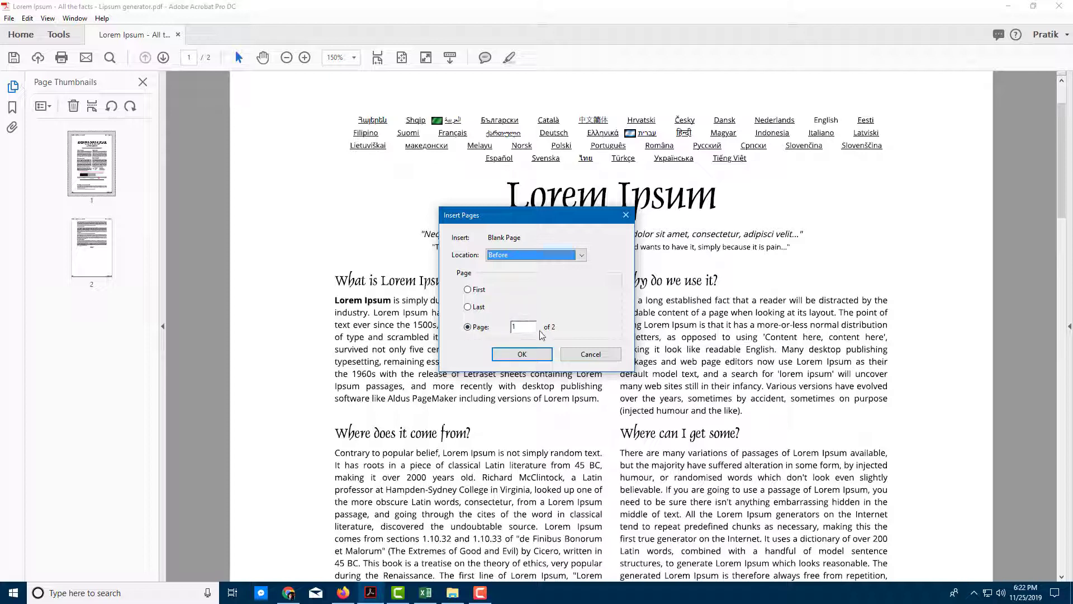
click(524, 328)
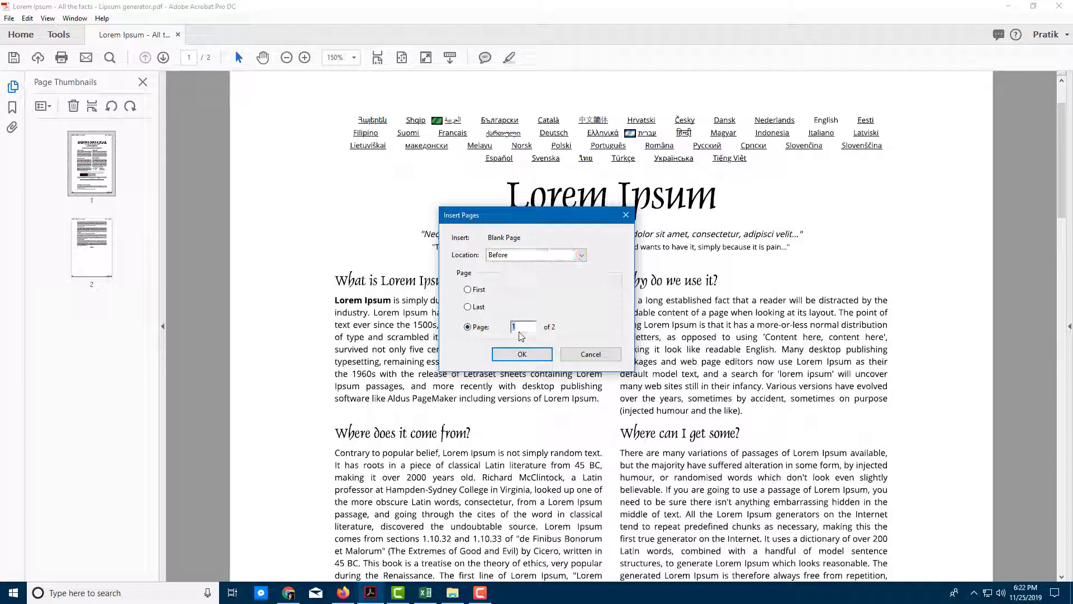
click(524, 357)
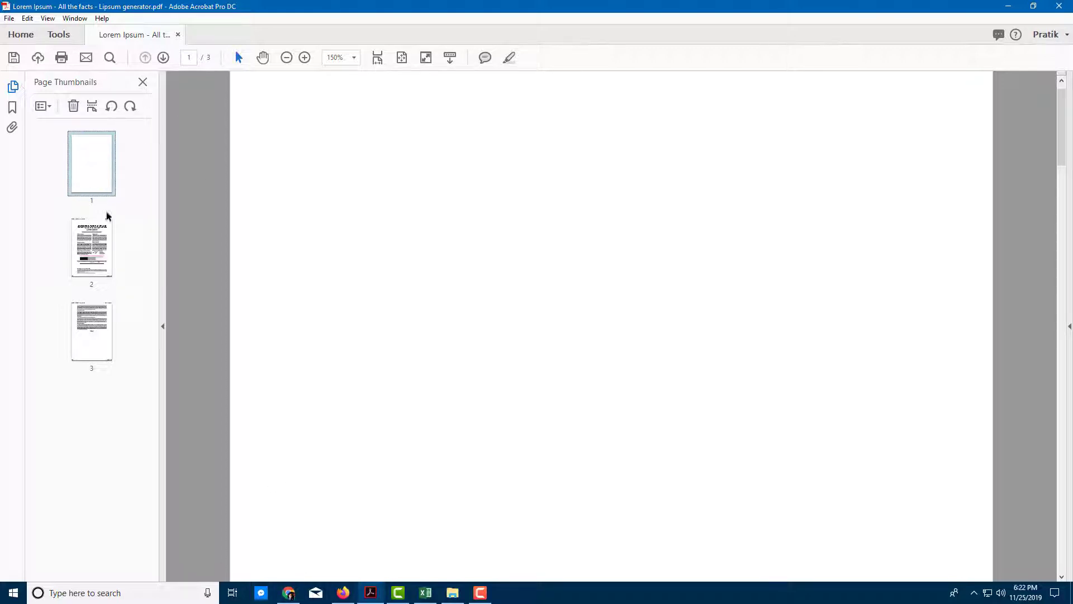
Copy the TutorTube logo image from Firefox's image search, then return to Acrobat
click(345, 591)
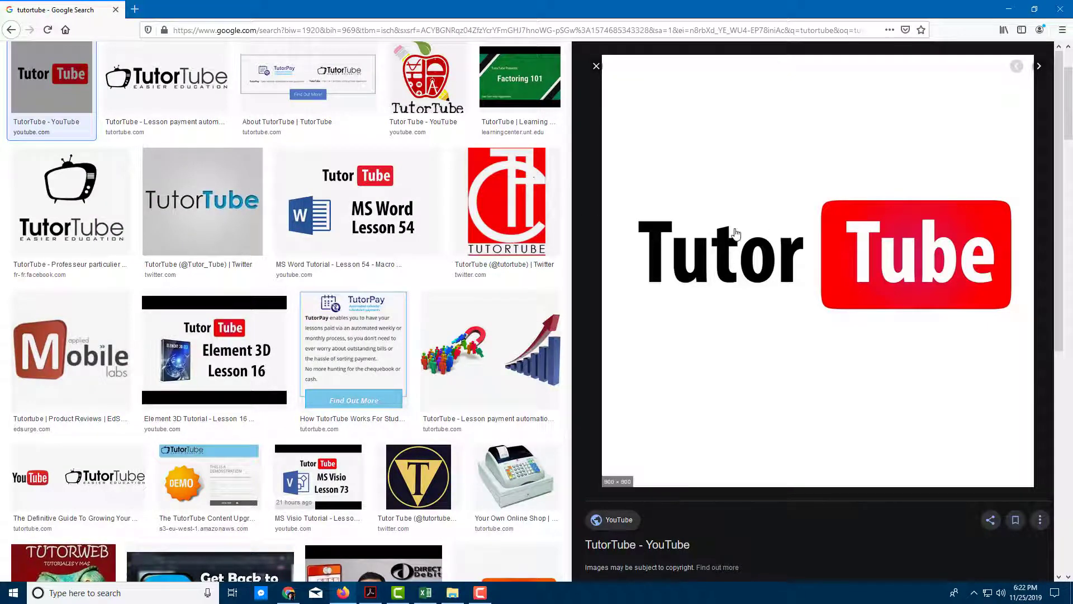
right_click(788, 200)
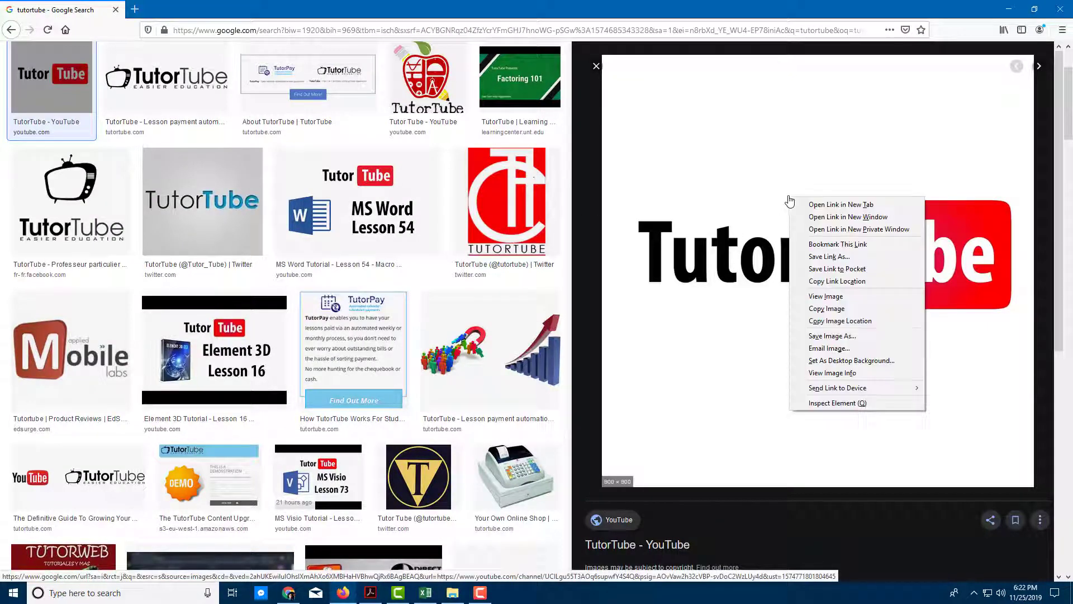
click(837, 308)
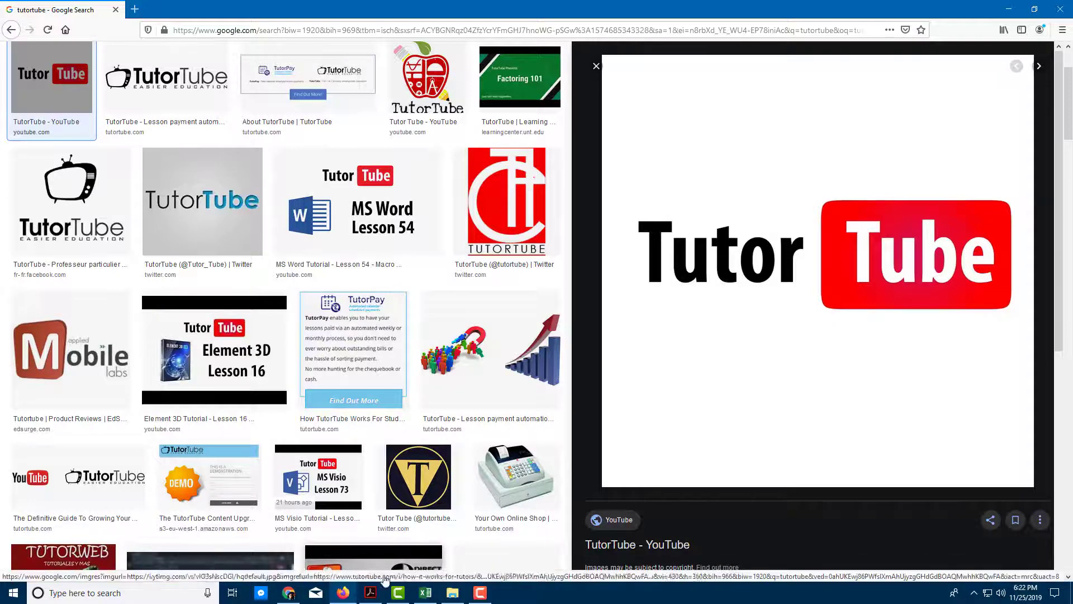
click(370, 592)
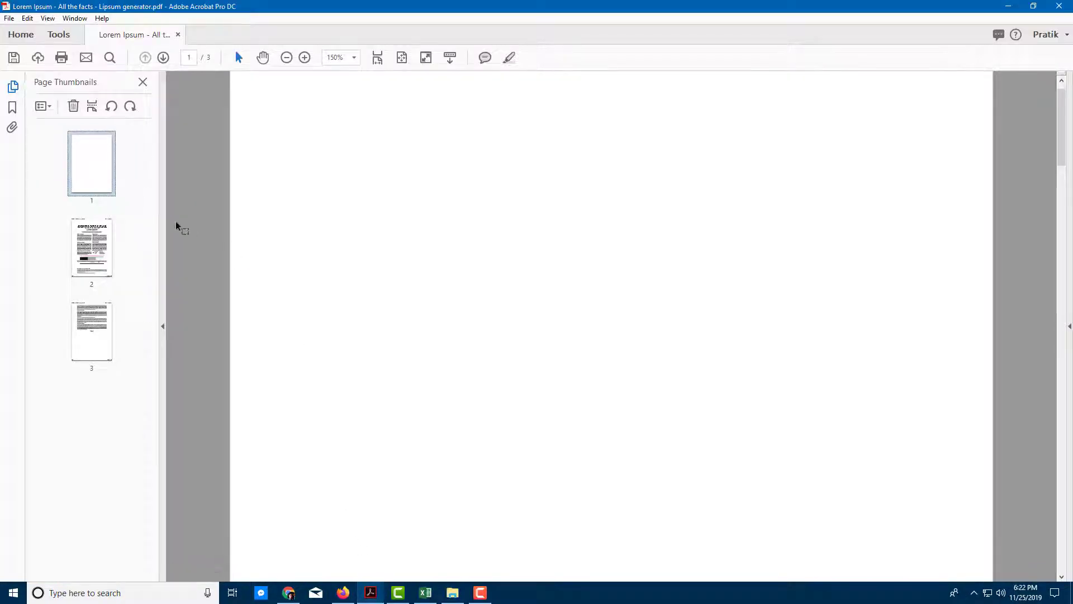
Insert the copied TutorTube logo from the clipboard as a new page before page 1
right_click(91, 153)
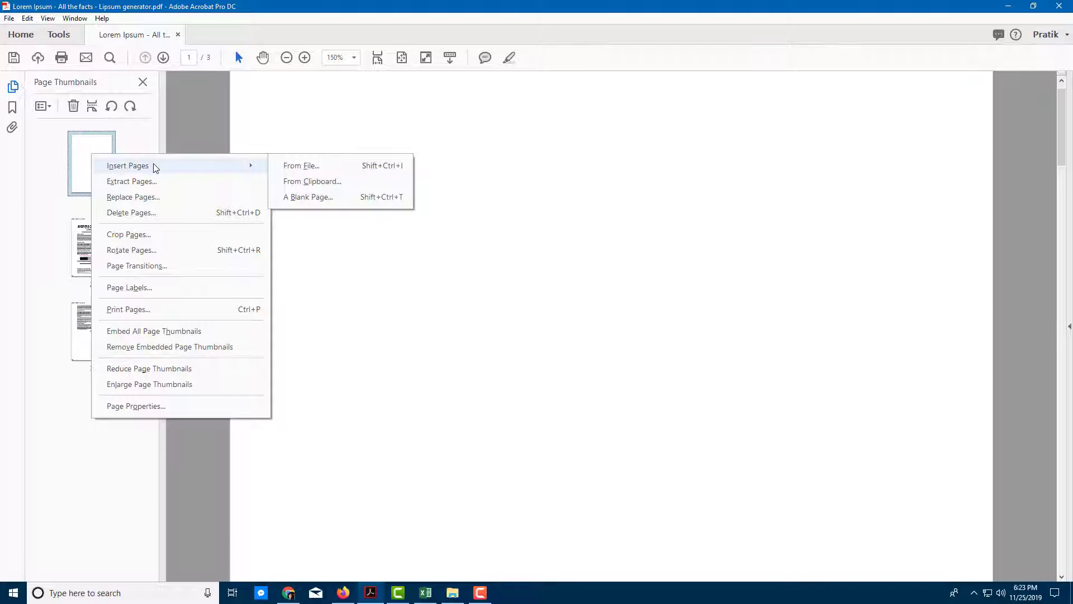
click(311, 185)
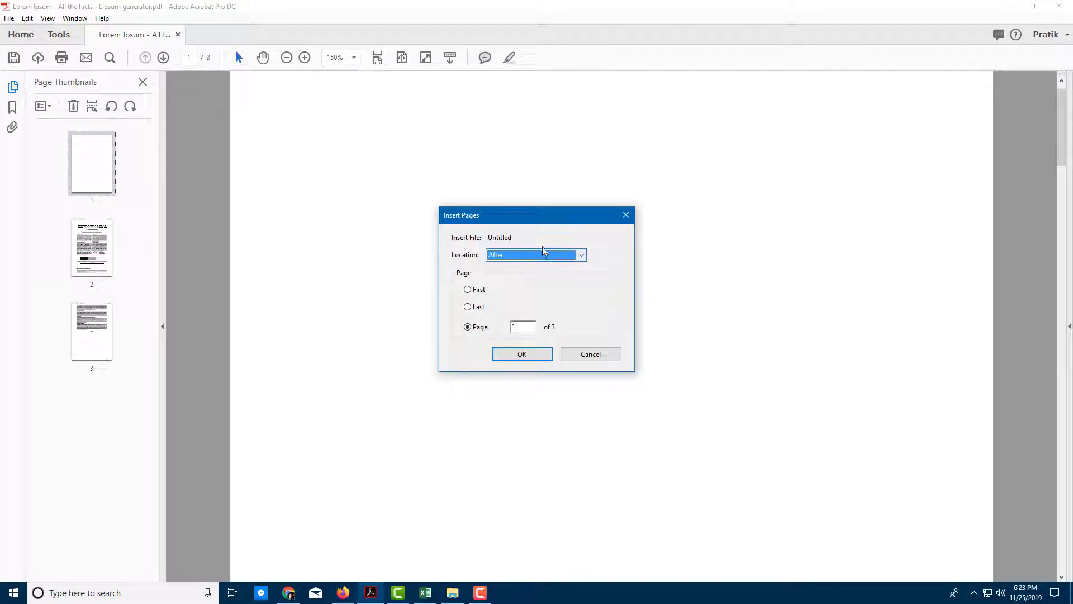
click(535, 253)
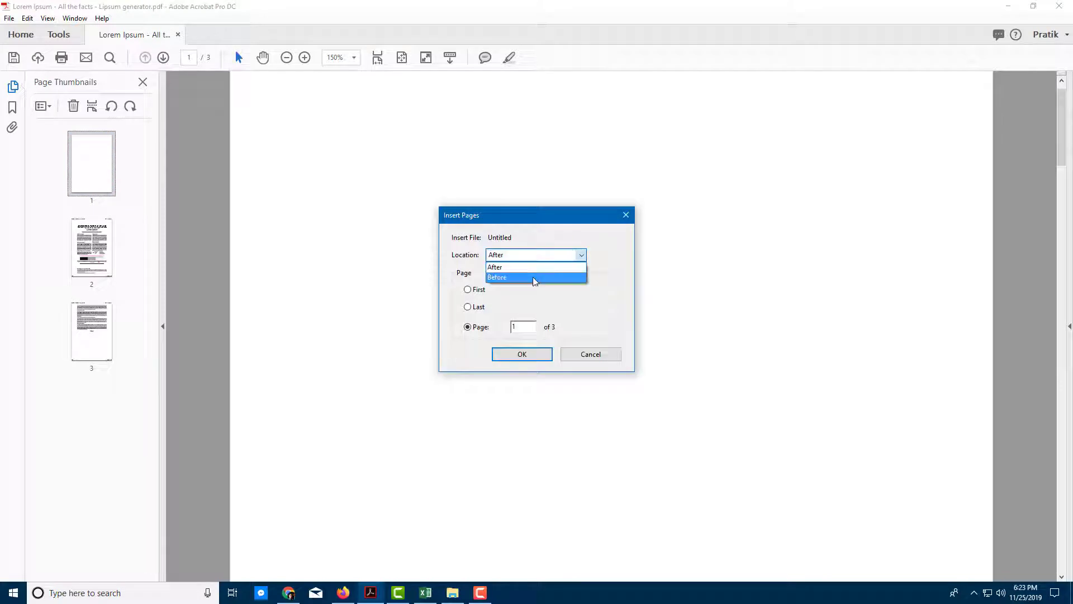
click(530, 276)
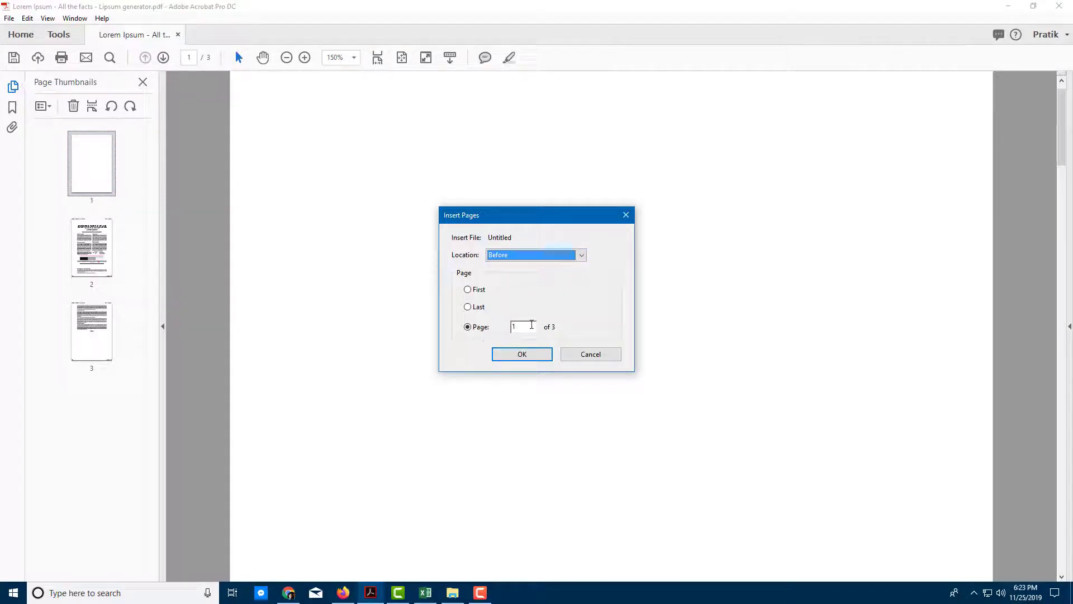
click(529, 356)
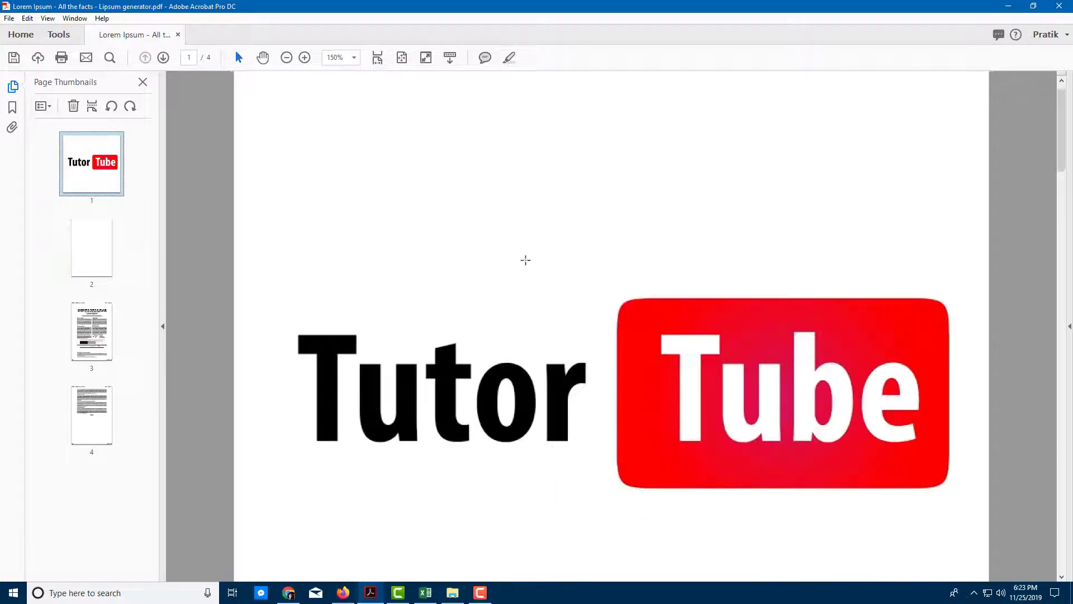
Select the original Lorem Ipsum page, now page 3, in the Page Thumbnails panel
scroll(525, 259, down, 3)
scroll(525, 259, up, 3)
scroll(525, 260, down, 6)
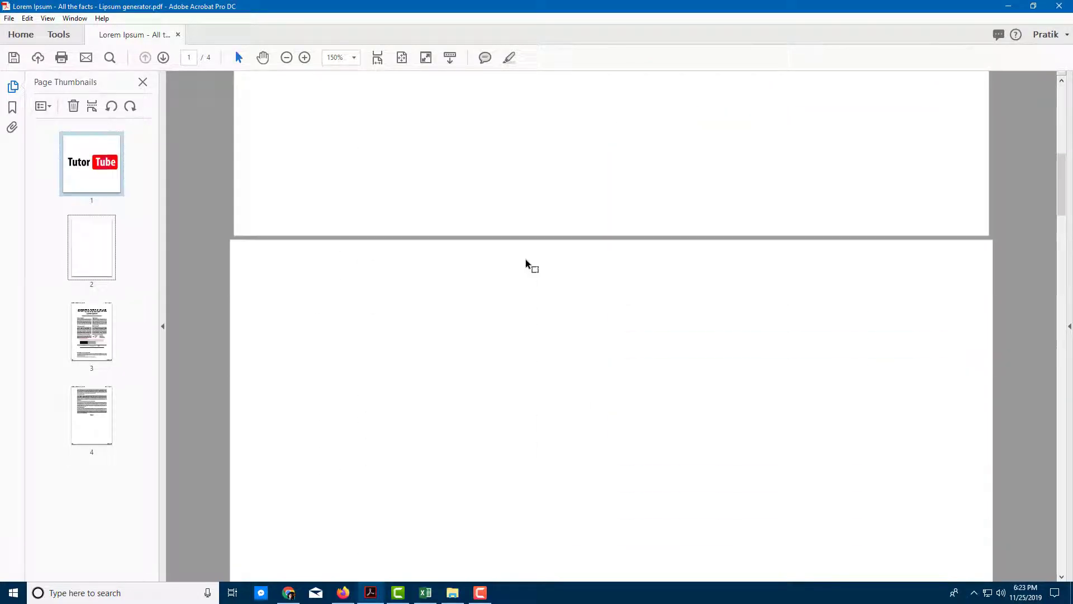
scroll(525, 264, down, 3)
scroll(526, 263, up, 2)
scroll(525, 264, down, 3)
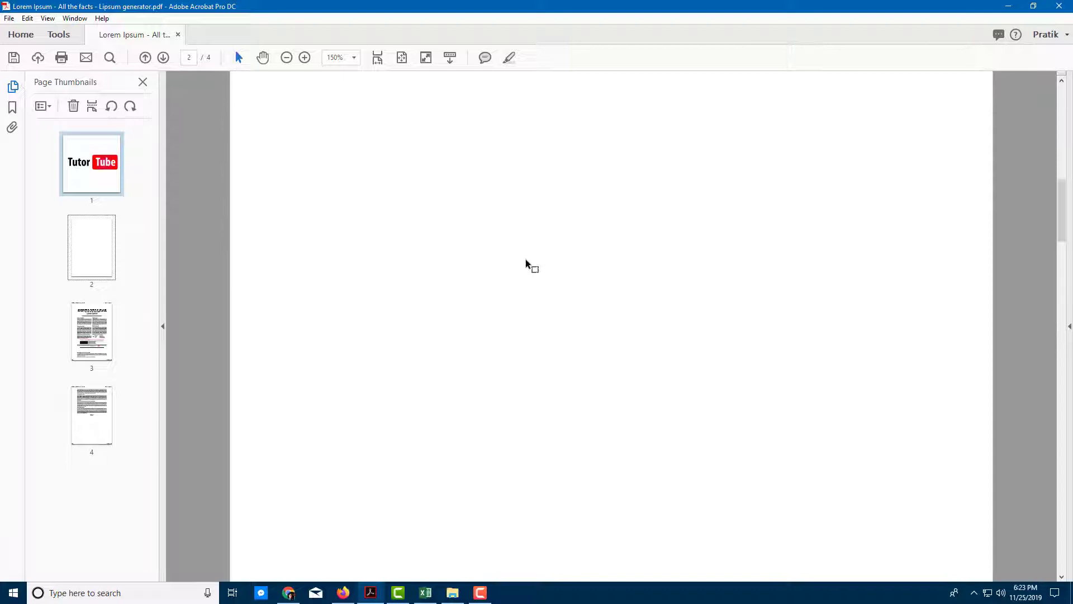
click(101, 271)
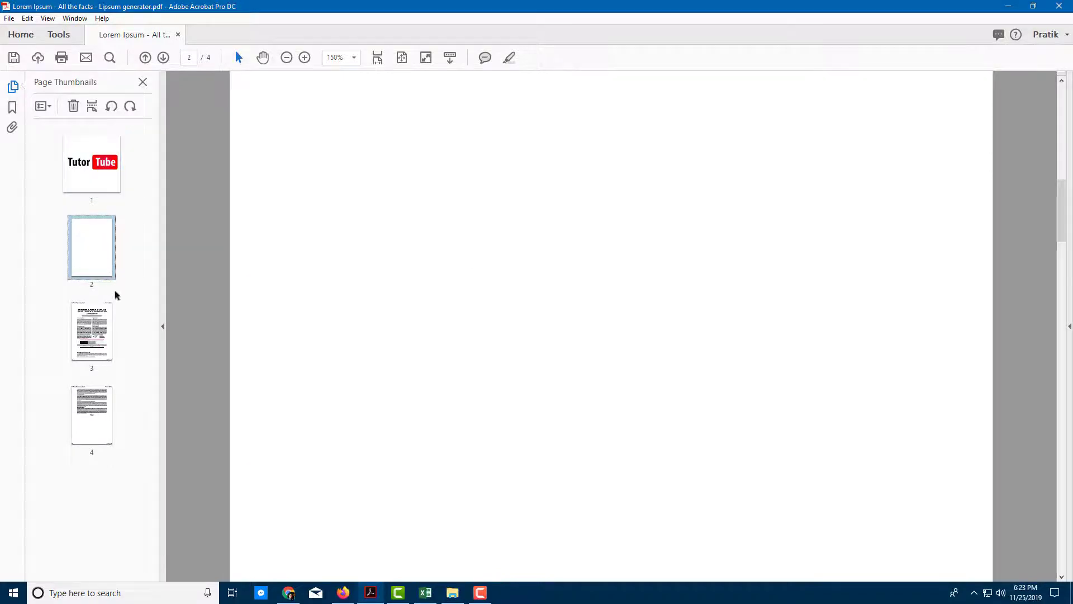
click(103, 335)
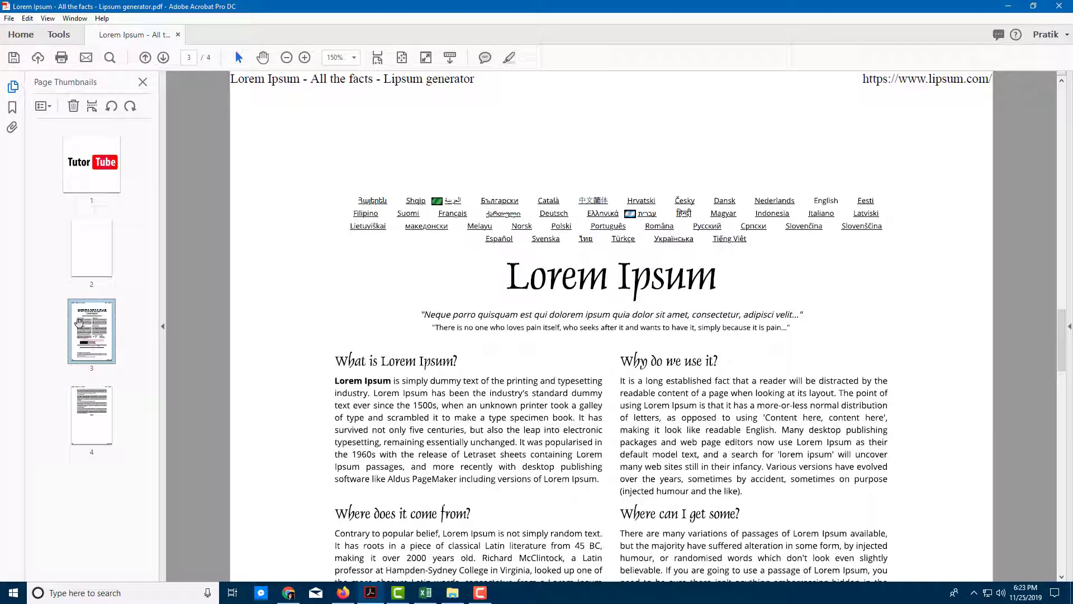
scroll(277, 310, down, 15)
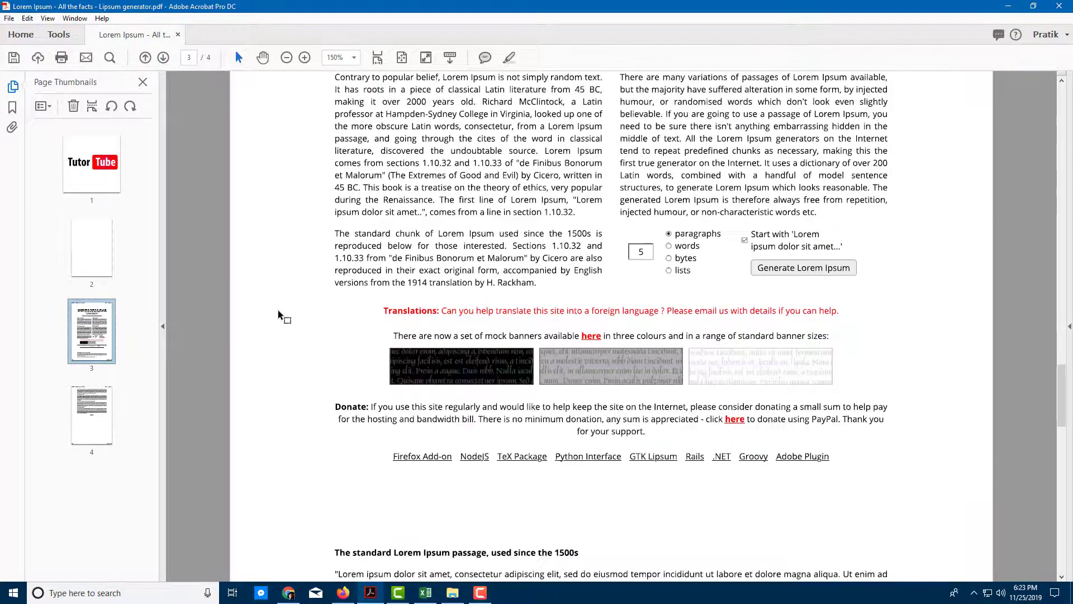
Insert TUTORTUBE.pdf from file after page 3
right_click(96, 327)
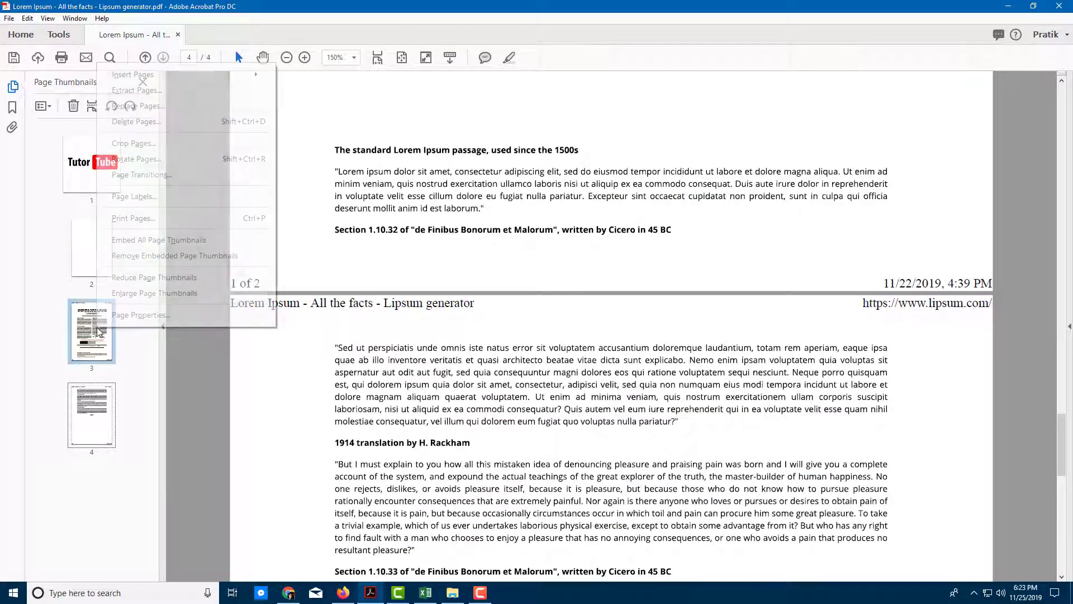
mouse_move(160, 75)
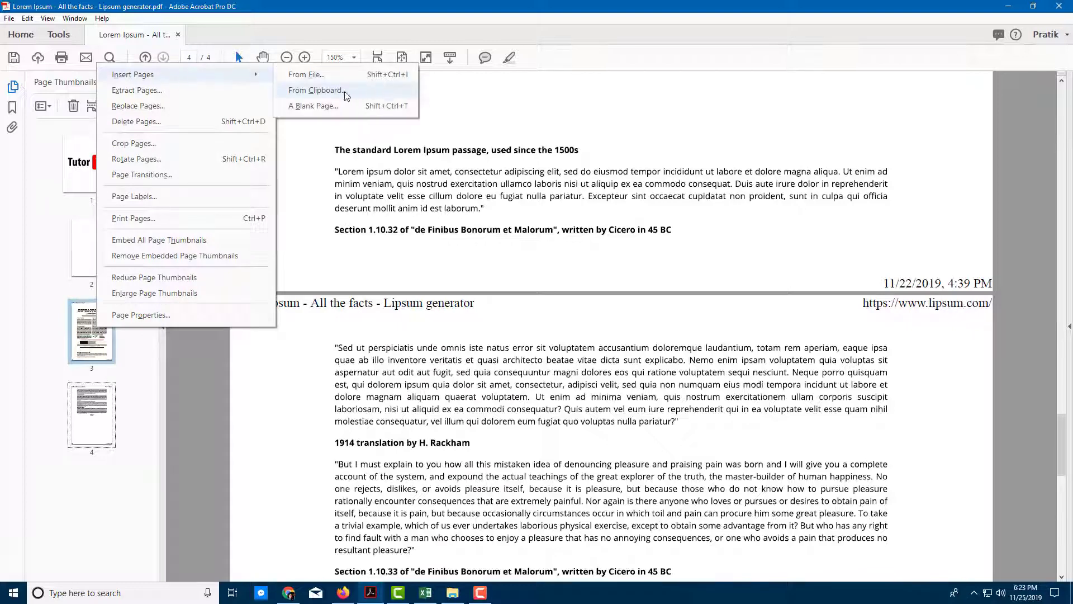
click(316, 81)
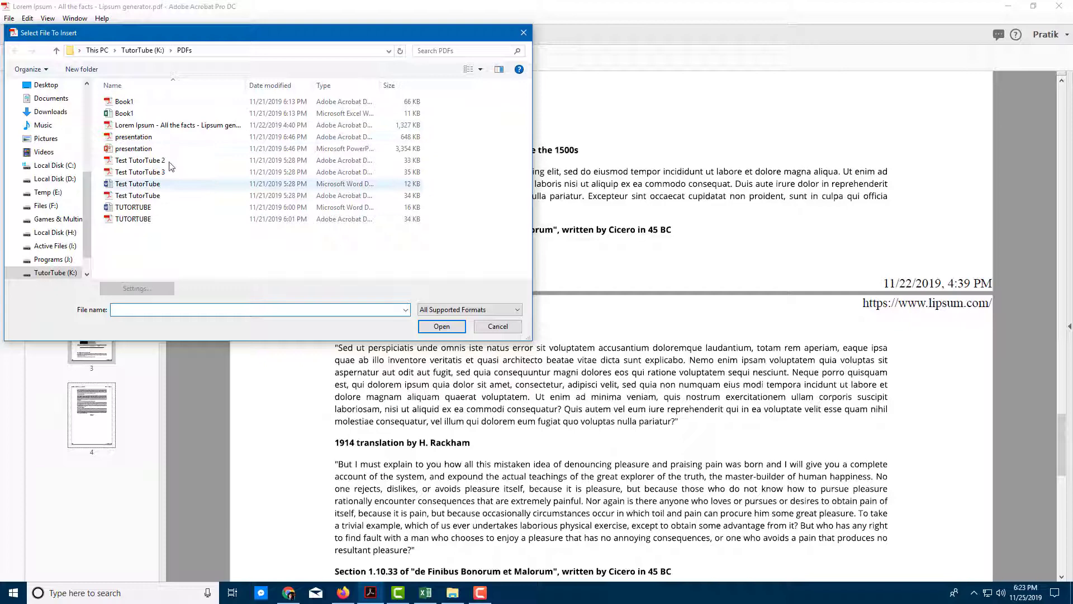
click(120, 115)
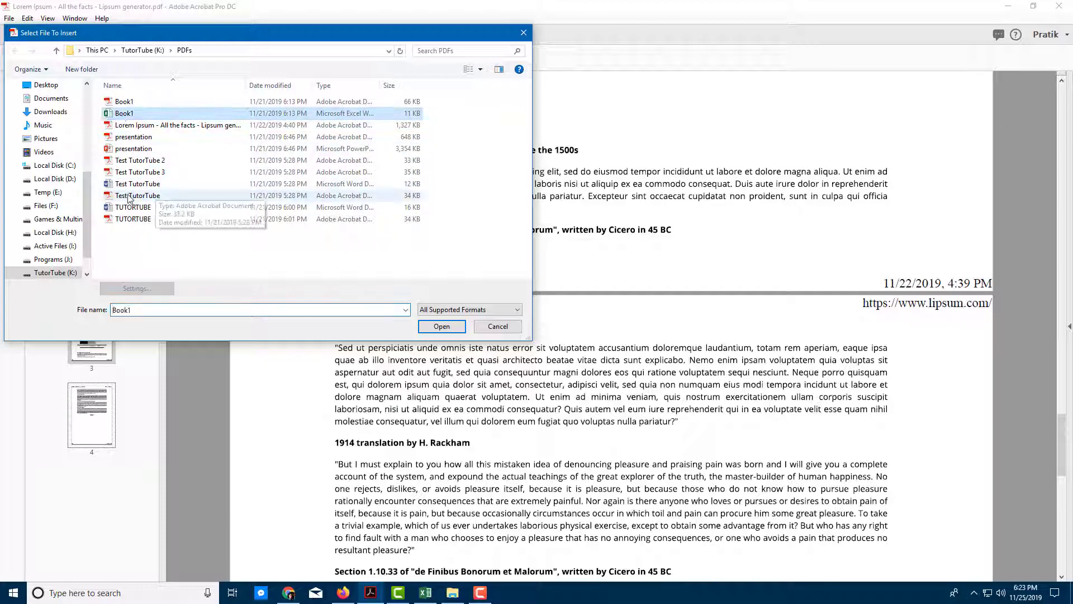
click(147, 185)
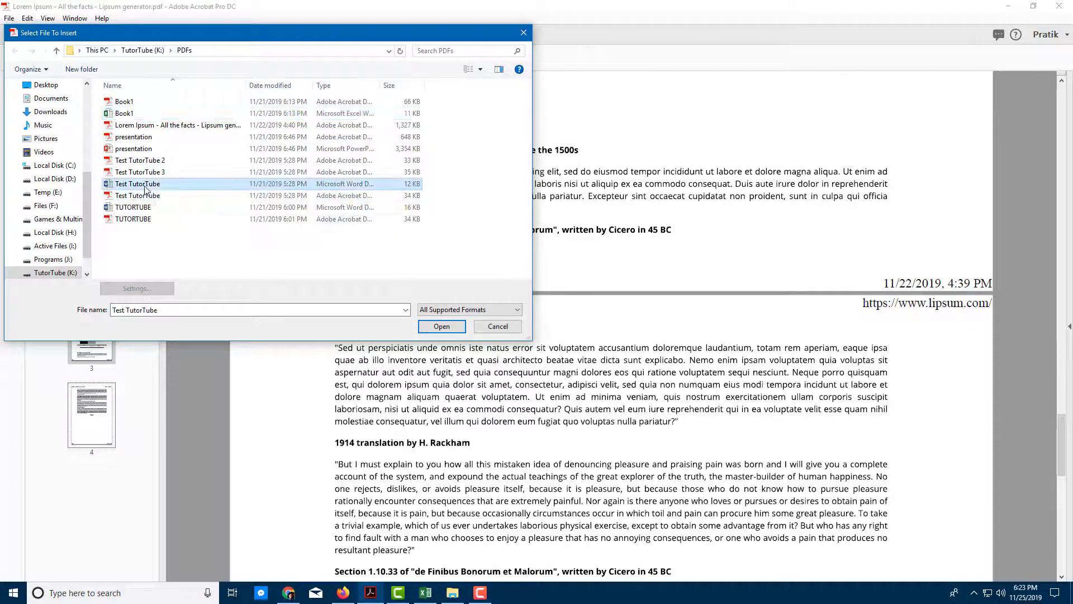
click(134, 219)
click(448, 327)
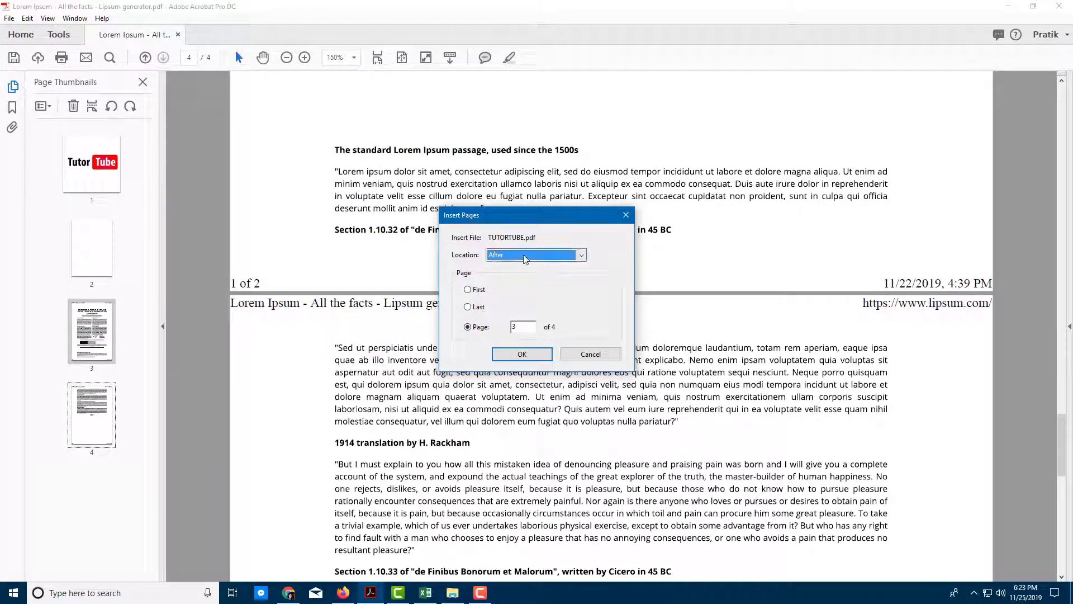
click(514, 327)
click(517, 353)
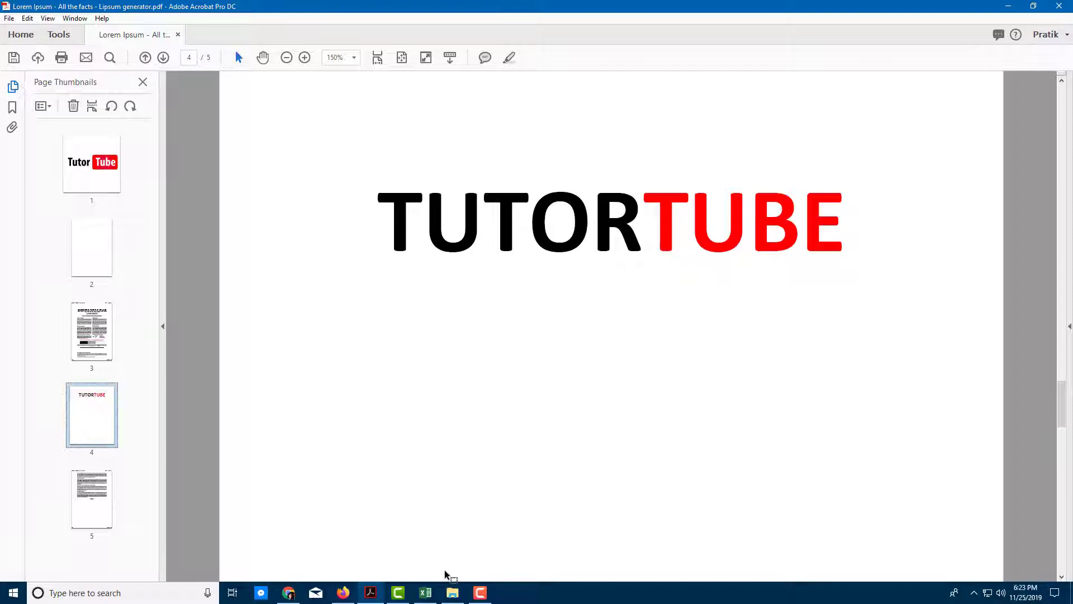
Open the PDFs folder in File Explorer and position it over the Acrobat window
drag(453, 593, 992, 128)
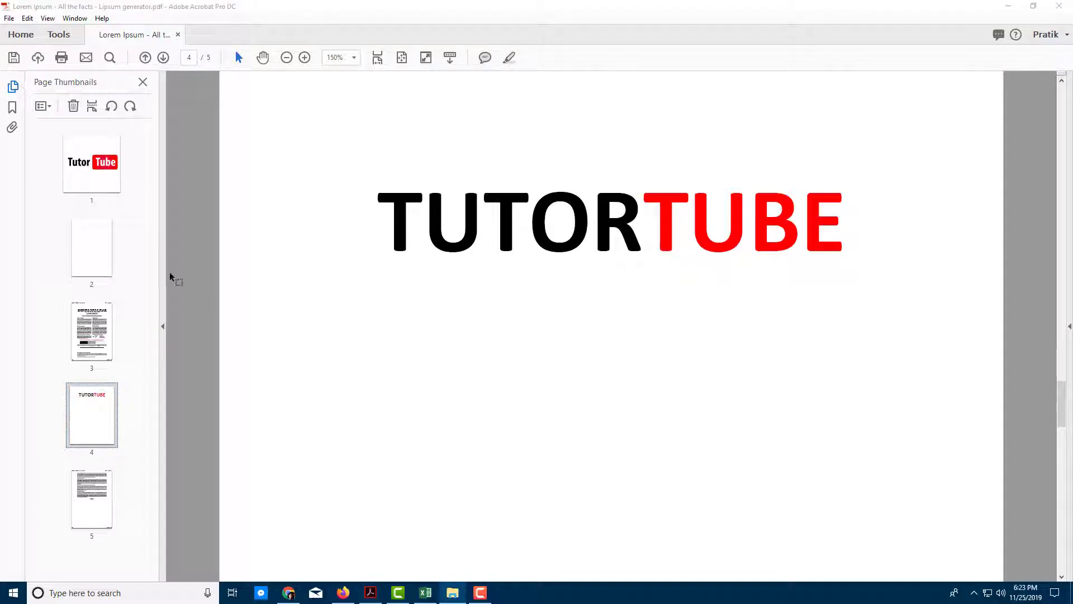
drag(362, 279, 888, 160)
drag(1072, 128, 663, 88)
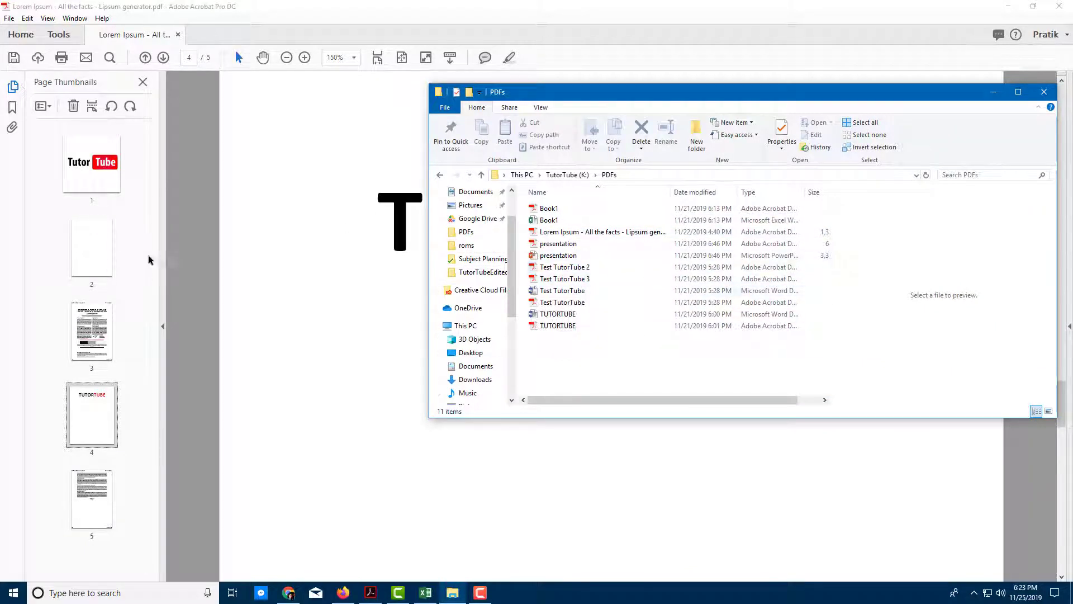
Drag Book1.pdf into the thumbnails after page 2, adding its table as page 3
click(562, 211)
mouse_move(562, 212)
mouse_down()
mouse_move(514, 193)
mouse_move(431, 213)
mouse_move(112, 218)
mouse_move(98, 246)
mouse_up()
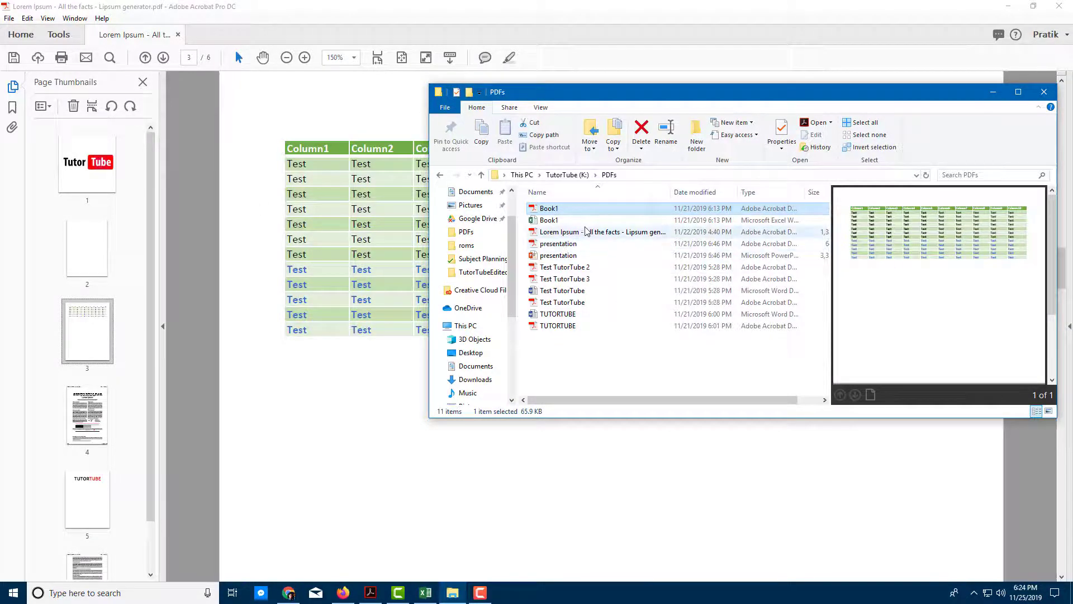
click(549, 246)
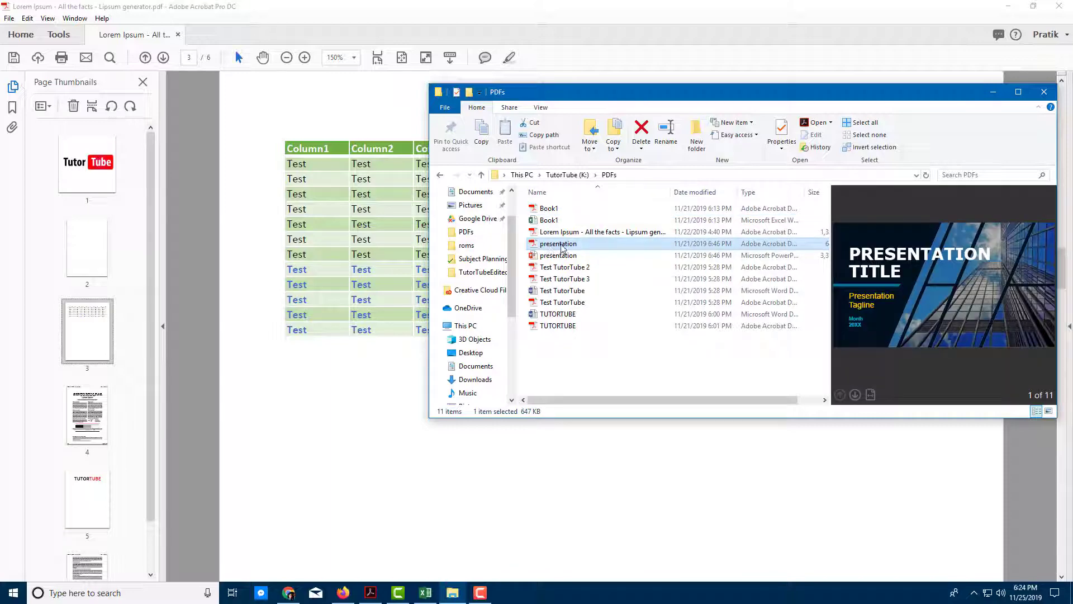
Open presentation.pdf and split its tab into a separate Acrobat window on the right
double_click(549, 244)
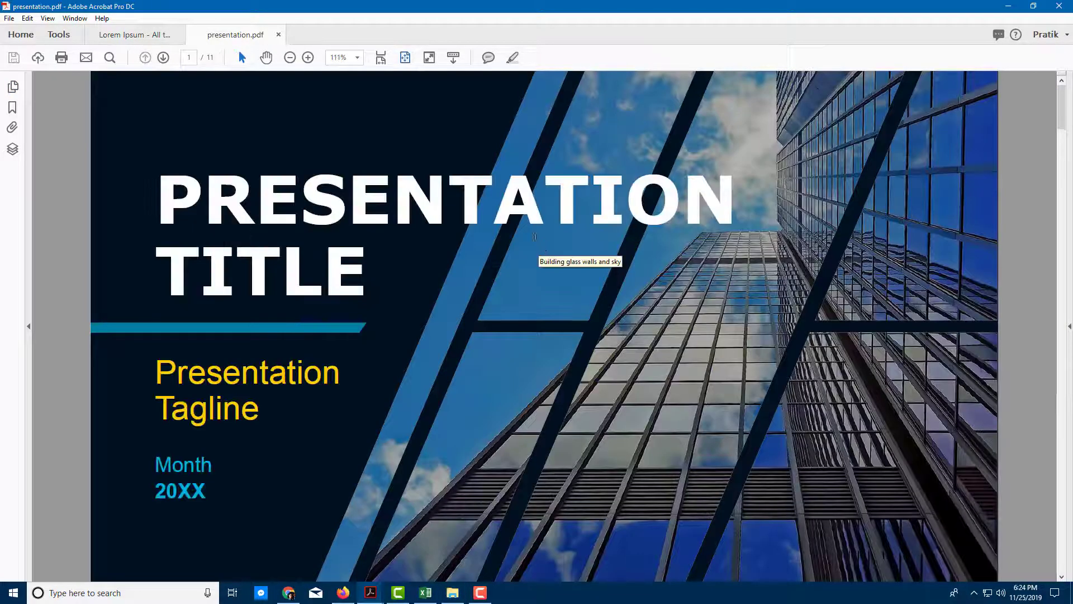
click(158, 34)
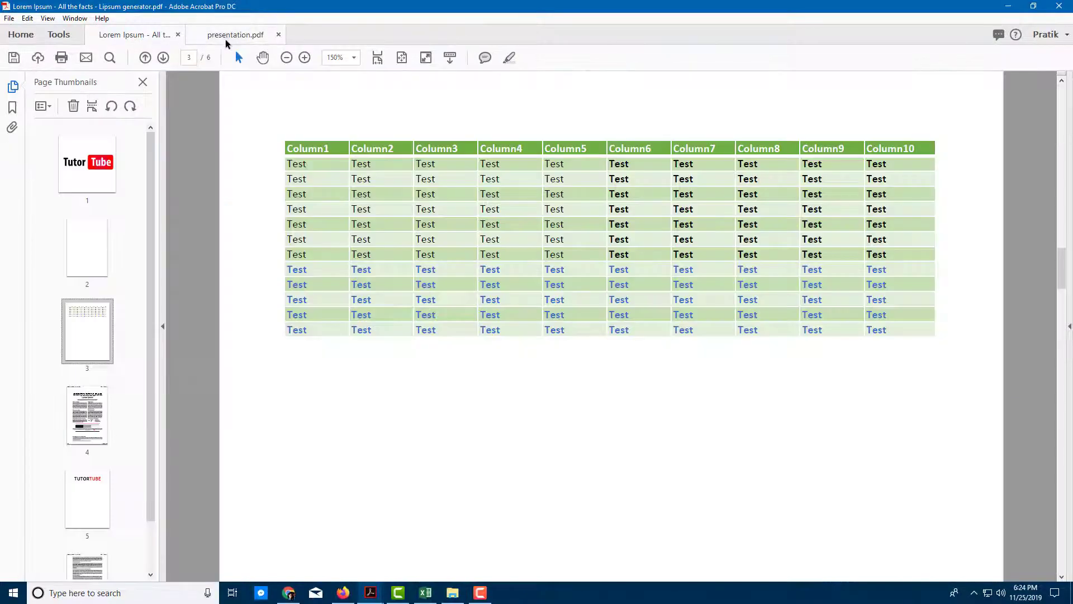
drag(235, 35, 1069, 74)
Show the presentation's page thumbnails and browse its slides, including the Chart and Big Image slides
click(550, 90)
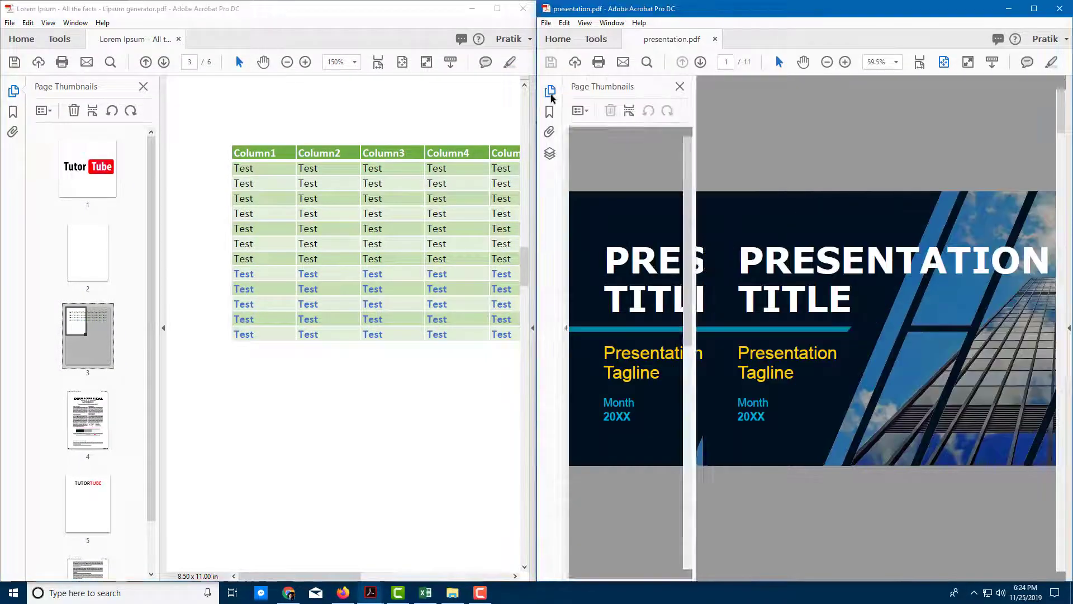
scroll(648, 249, down, 5)
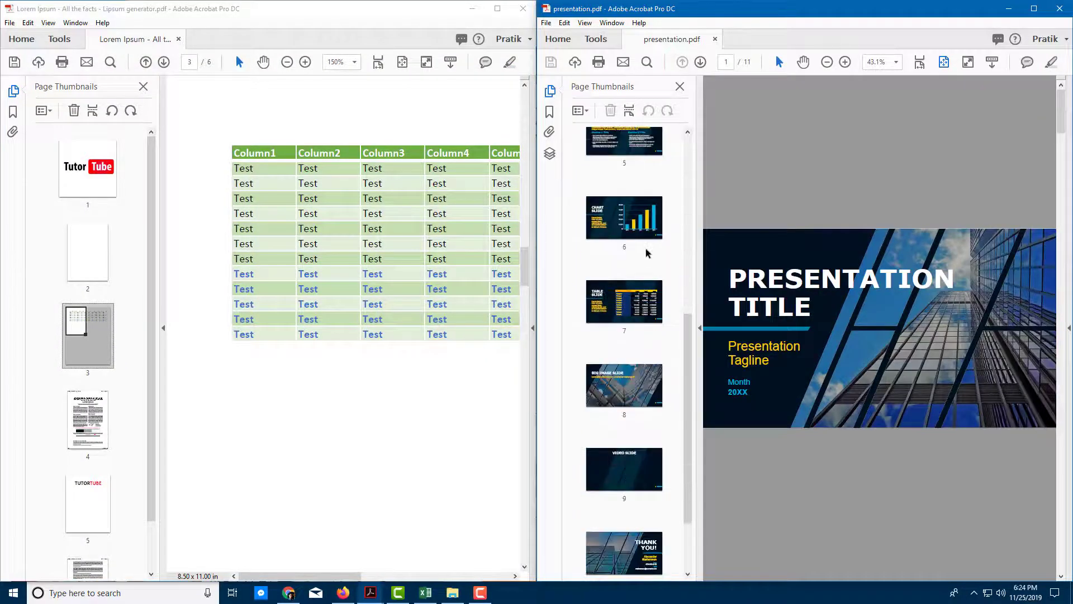
click(629, 224)
click(626, 378)
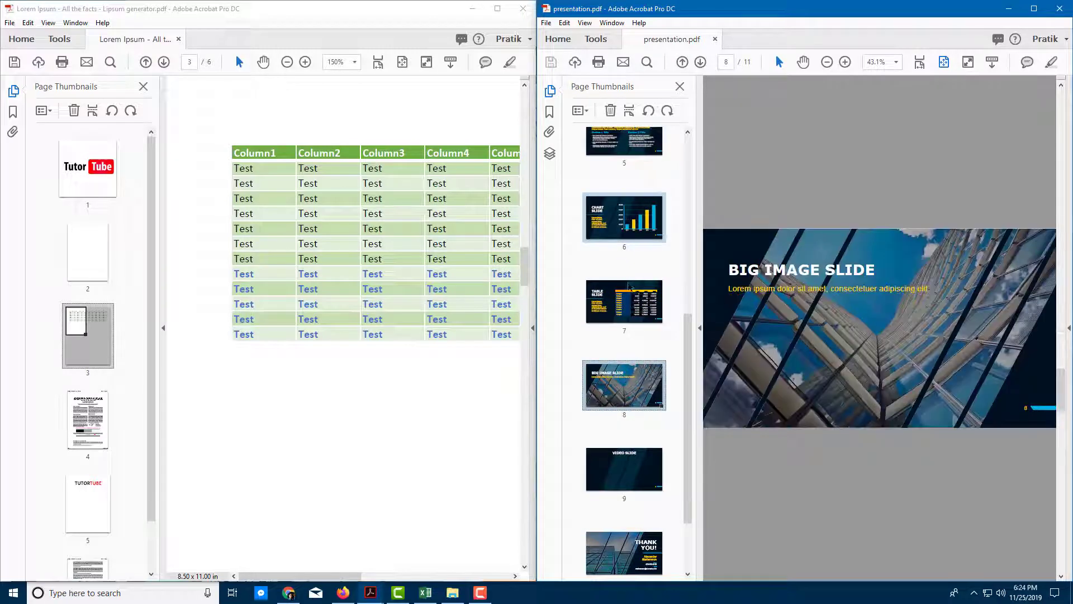
scroll(630, 286, down, 1)
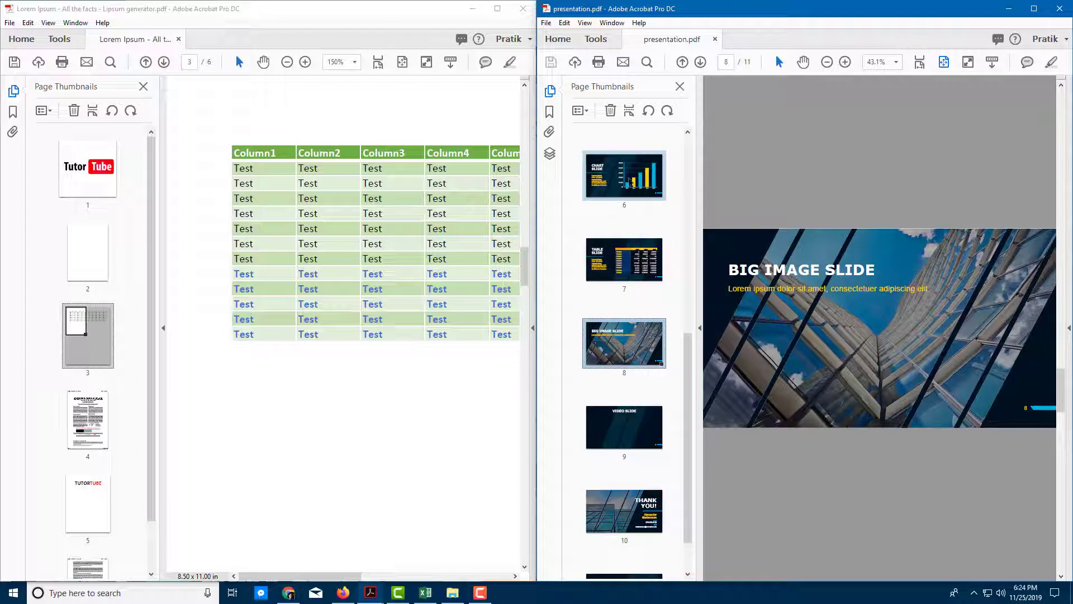
click(626, 179)
scroll(630, 229, up, 5)
Select slides 1 and 11 and drag them into the Lorem Ipsum PDF after page 5
click(628, 187)
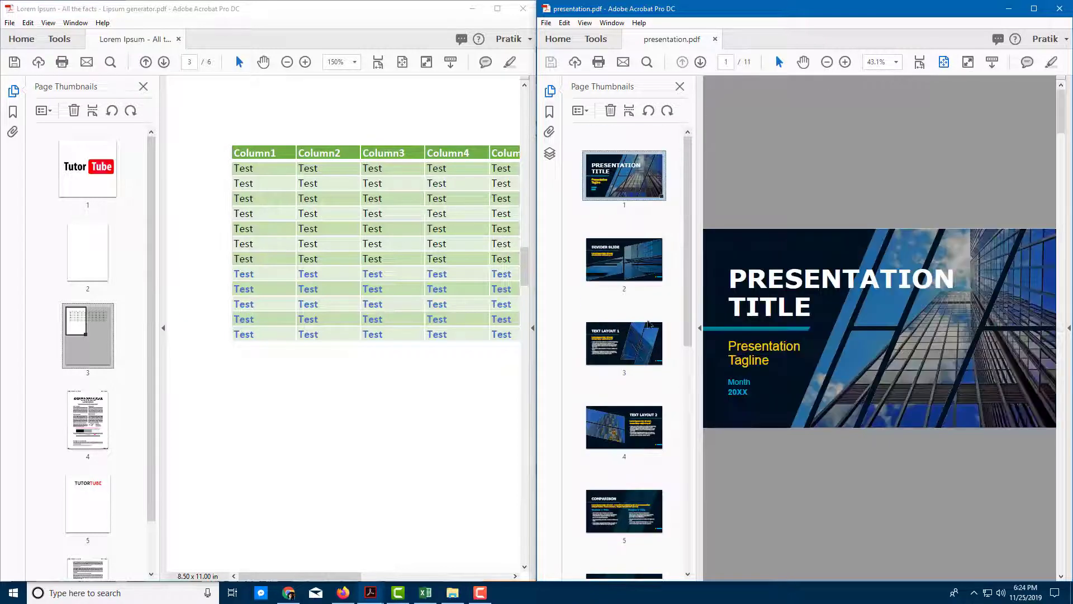
scroll(649, 323, down, 6)
click(635, 550)
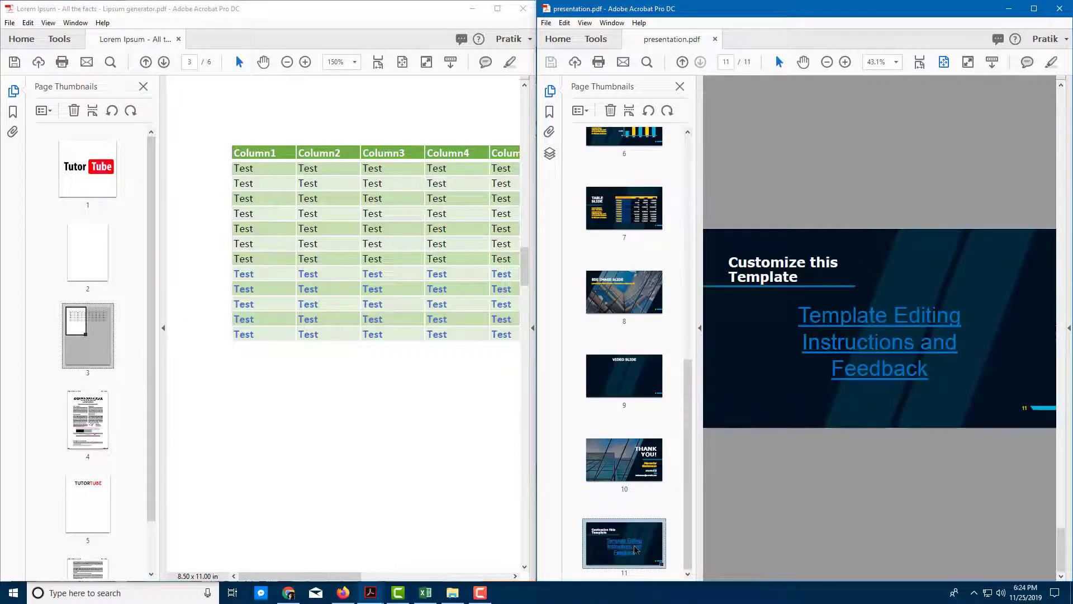
scroll(637, 531, up, 6)
scroll(128, 402, down, 1)
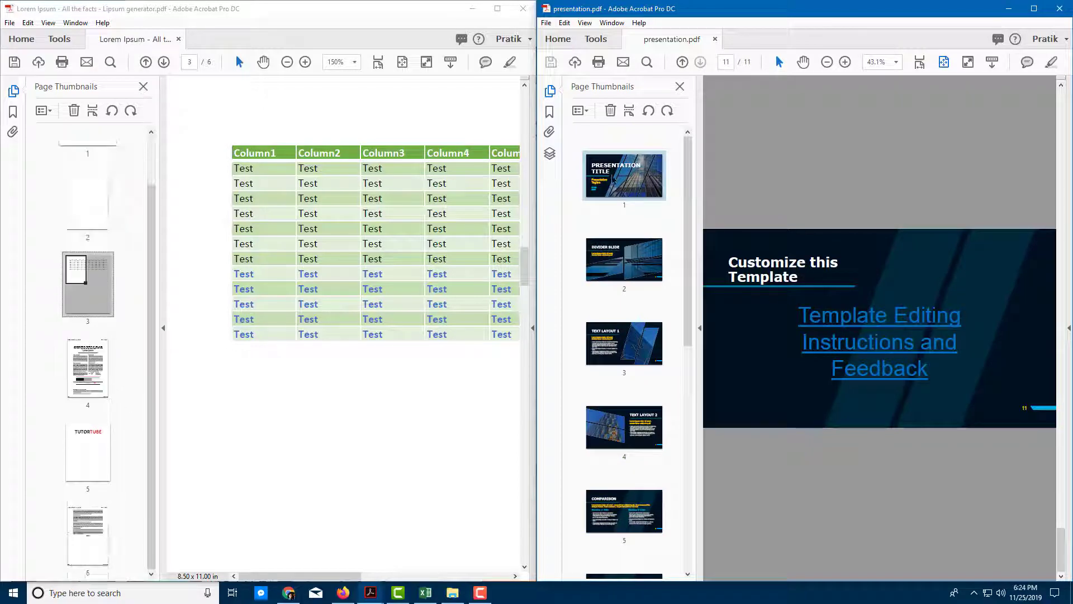
drag(615, 179, 93, 470)
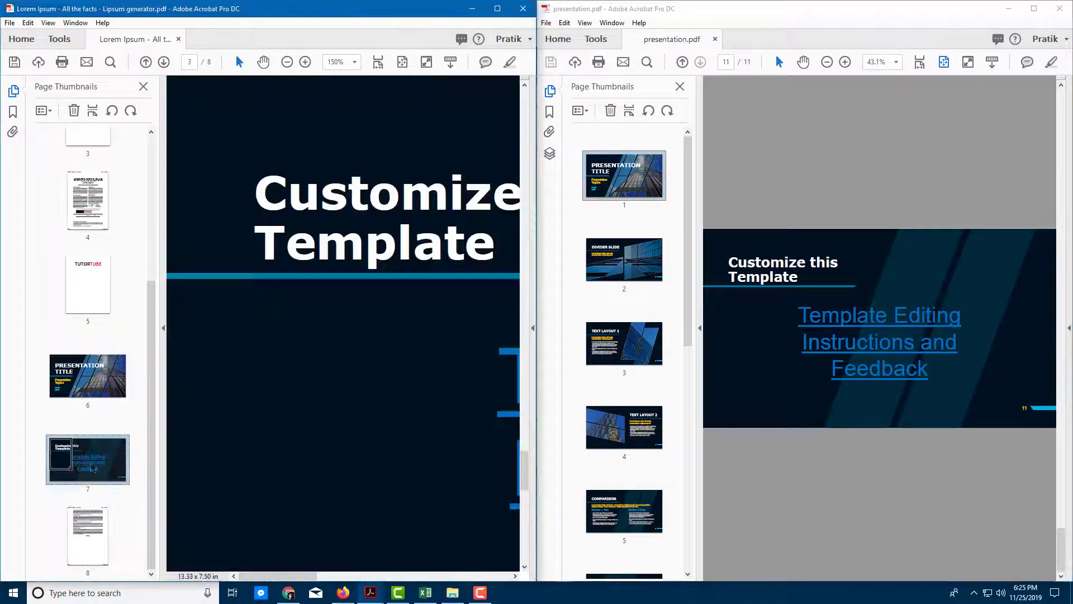
click(95, 391)
click(90, 462)
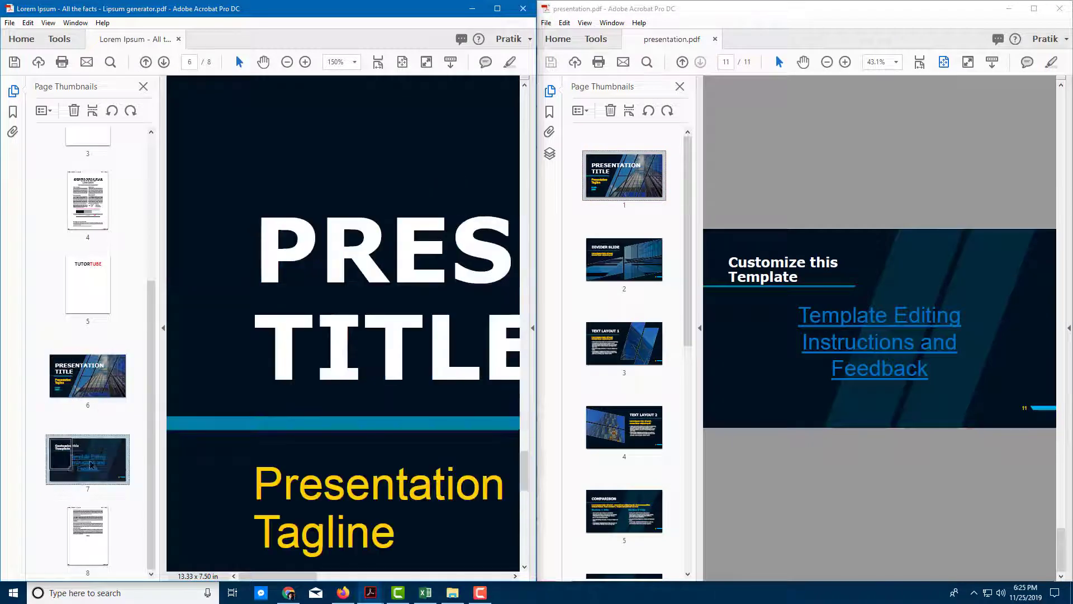
click(95, 315)
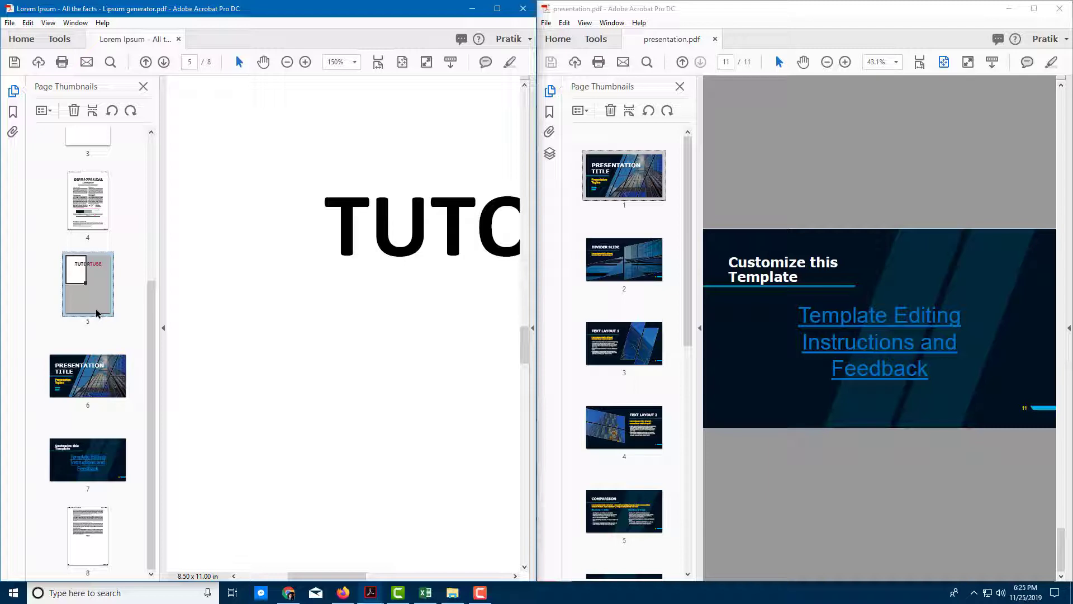
drag(96, 313, 1016, 288)
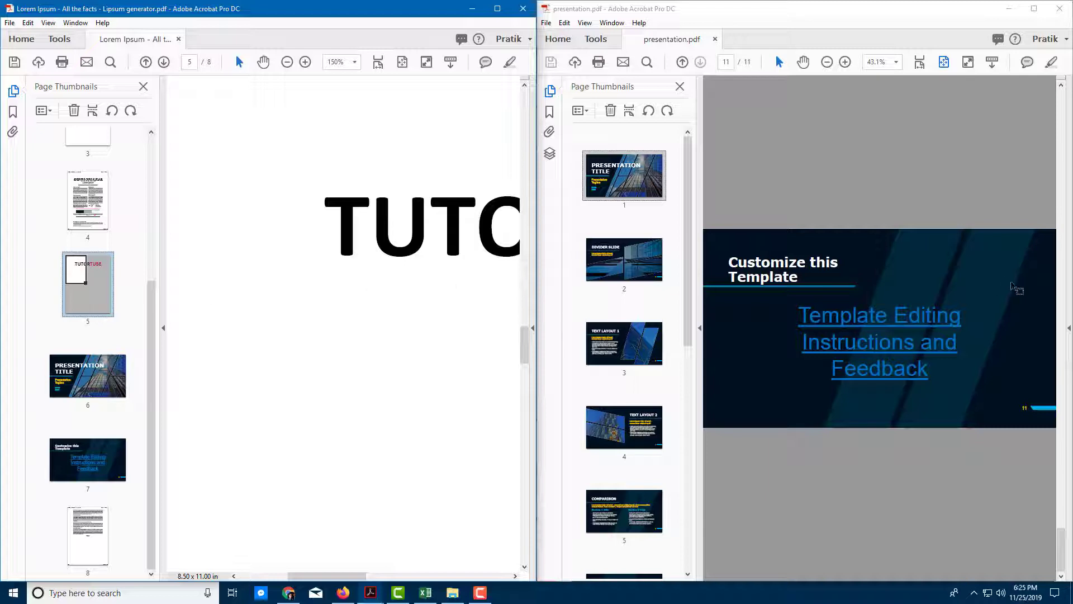